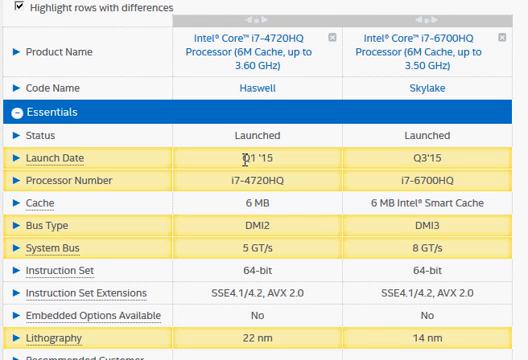
Highlight the Haswell Q1 '15 launch date and both chips' 6 MB cache values
mouse_move(245, 158)
mouse_down()
mouse_move(265, 158)
mouse_move(245, 167)
mouse_up()
click(280, 165)
click(281, 167)
scroll(264, 200, down, 1)
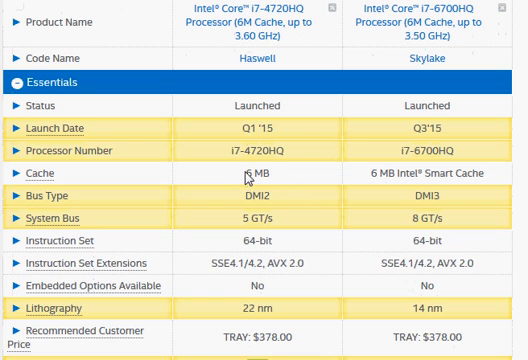
drag(245, 173, 396, 174)
click(468, 173)
scroll(305, 217, down, 3)
scroll(305, 217, down, 2)
scroll(305, 217, down, 1)
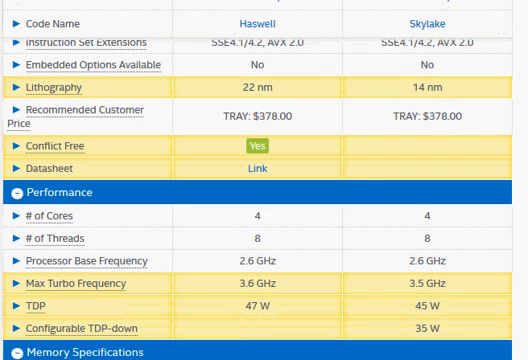
Highlight both processors' 4 cores, 8 threads and 2.6 GHz base frequencies
drag(251, 222, 430, 218)
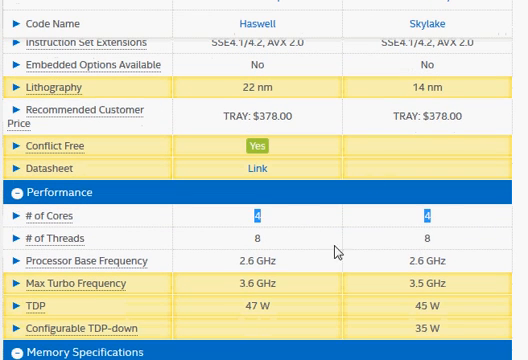
drag(250, 240, 441, 246)
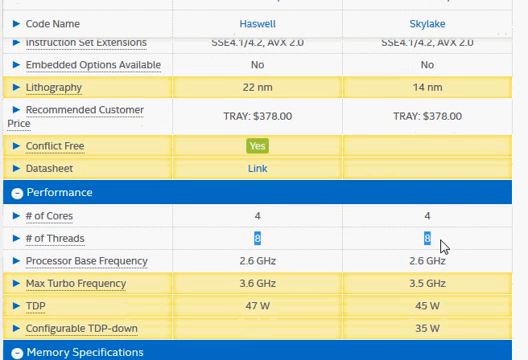
click(441, 246)
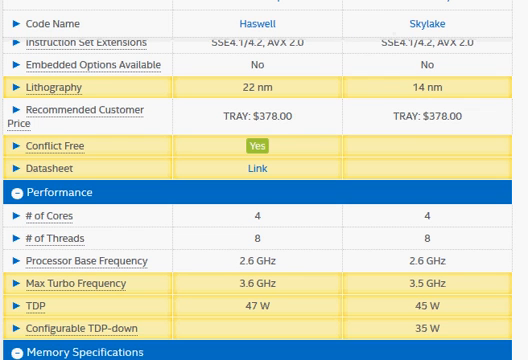
scroll(264, 180, down, 1)
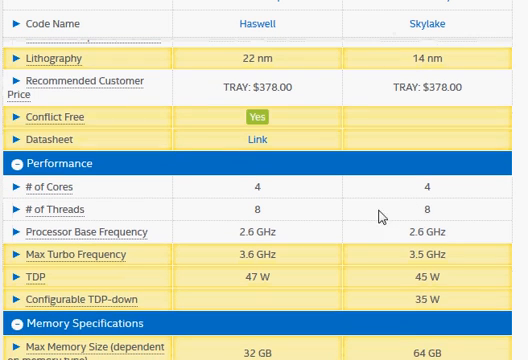
drag(237, 232, 276, 232)
mouse_move(409, 232)
ctrl+mouse_down()
mouse_move(438, 226)
mouse_move(447, 232)
ctrl+mouse_up()
scroll(264, 180, up, 2)
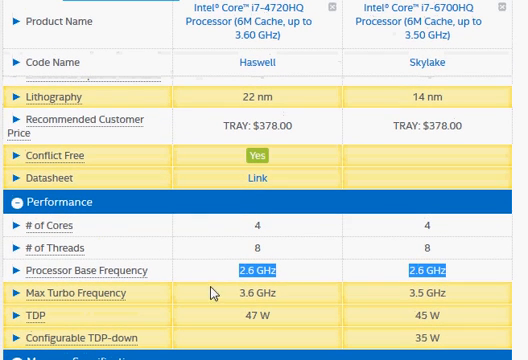
Compare the turbo frequencies: Haswell 3.6 GHz against Skylake 3.5 GHz
drag(242, 294, 276, 293)
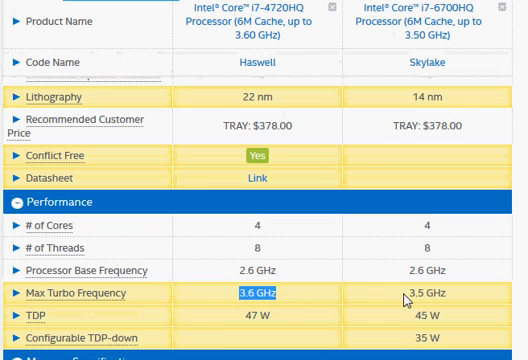
drag(408, 299, 463, 303)
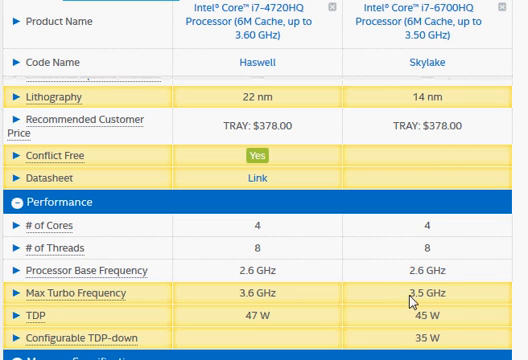
drag(410, 298, 457, 302)
click(245, 295)
drag(240, 300, 278, 293)
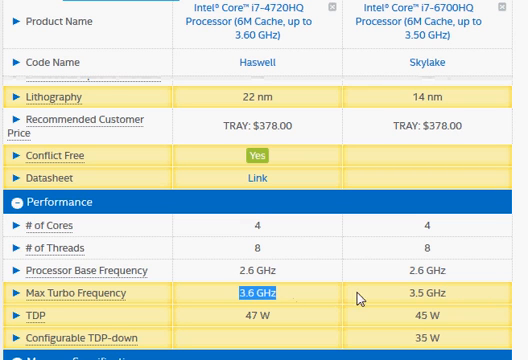
click(410, 295)
drag(408, 296, 457, 298)
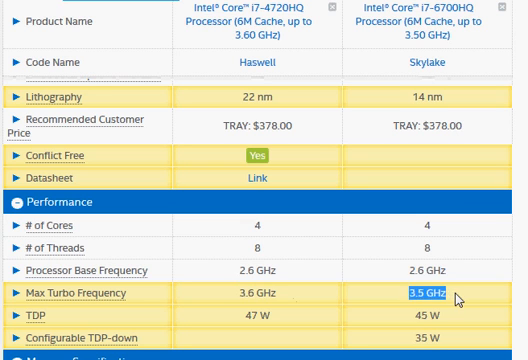
click(372, 297)
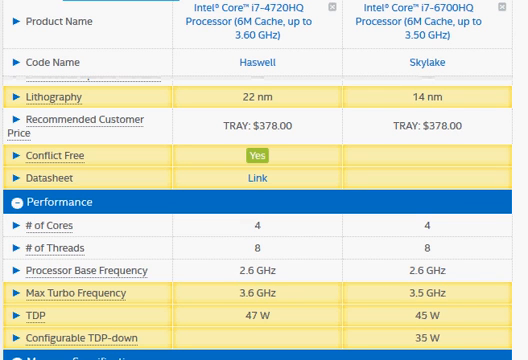
scroll(264, 200, down, 2)
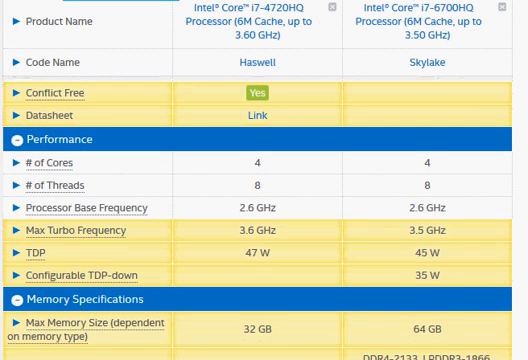
scroll(400, 211, down, 1)
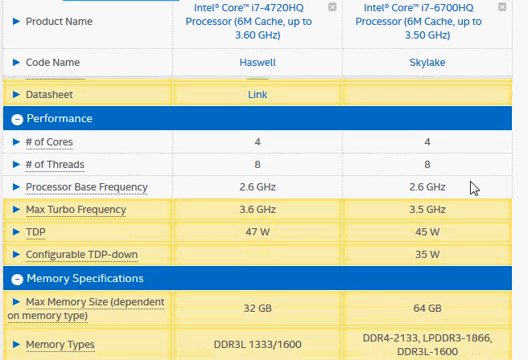
Highlight the 47 W vs 45 W TDP and 22 nm vs 14 nm lithography values
drag(245, 235, 309, 239)
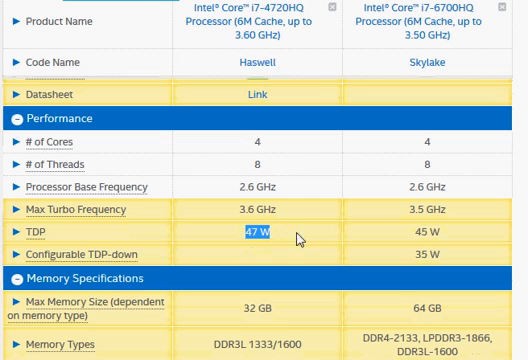
drag(412, 236, 440, 237)
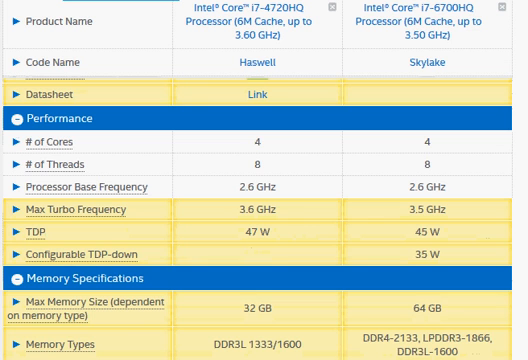
scroll(264, 200, up, 2)
scroll(264, 200, up, 2)
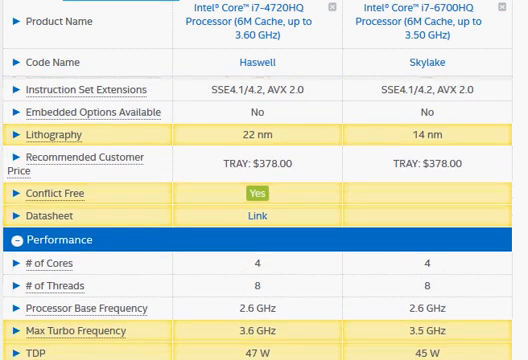
scroll(264, 200, up, 1)
scroll(264, 200, up, 1)
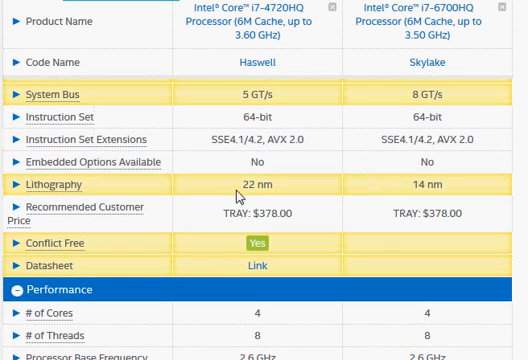
drag(240, 187, 296, 189)
drag(406, 187, 451, 192)
click(480, 194)
Highlight both processors' $378.00 recommended customer price
drag(236, 215, 307, 220)
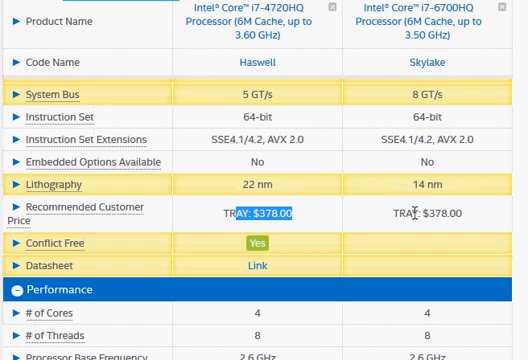
drag(411, 213, 458, 218)
click(475, 224)
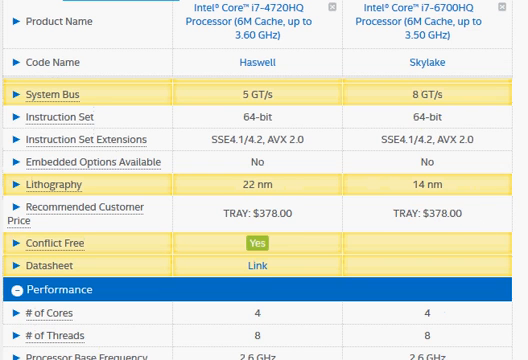
scroll(264, 200, down, 3)
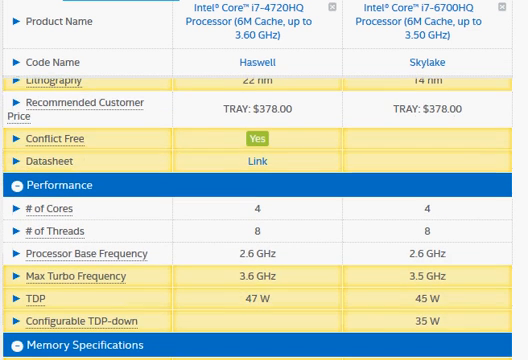
scroll(264, 200, down, 3)
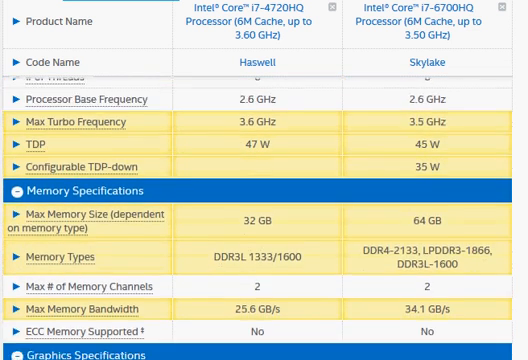
scroll(264, 200, down, 1)
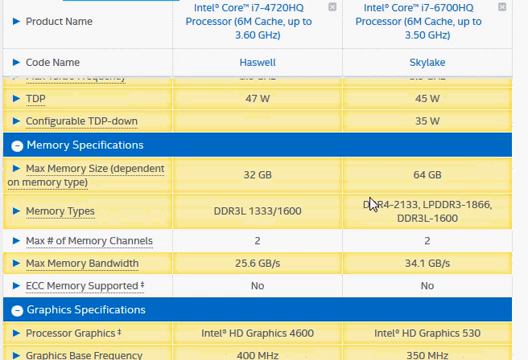
Compare memory types: Skylake DDR4-2133 against Haswell DDR3L
drag(364, 203, 422, 203)
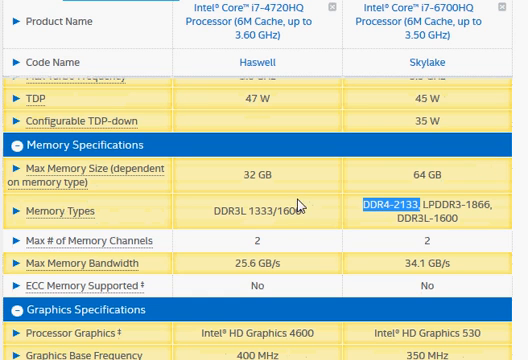
drag(215, 211, 277, 211)
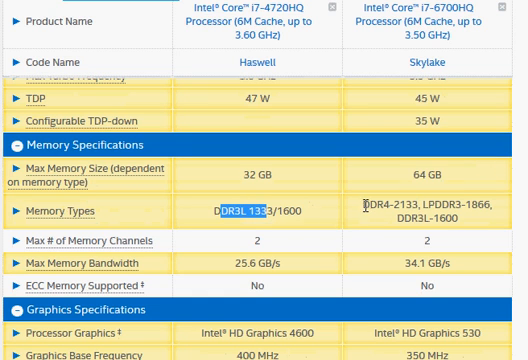
drag(364, 204, 410, 203)
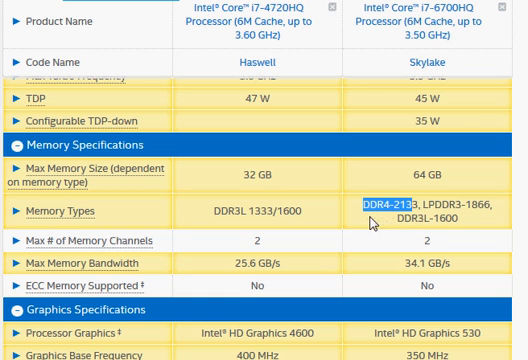
click(462, 204)
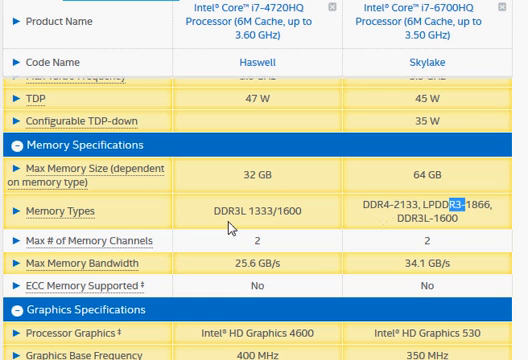
drag(214, 211, 304, 216)
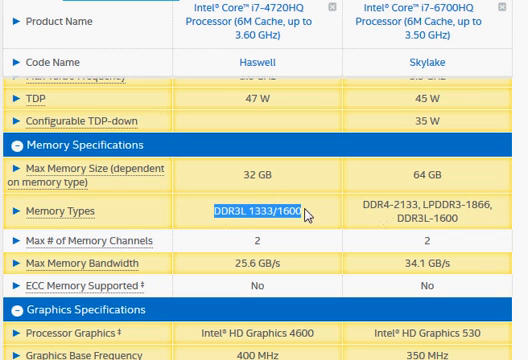
click(313, 216)
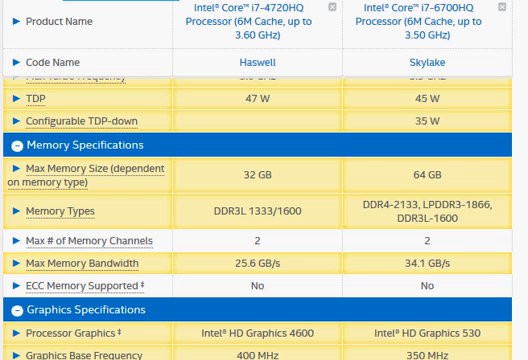
scroll(264, 220, down, 1)
scroll(264, 220, down, 2)
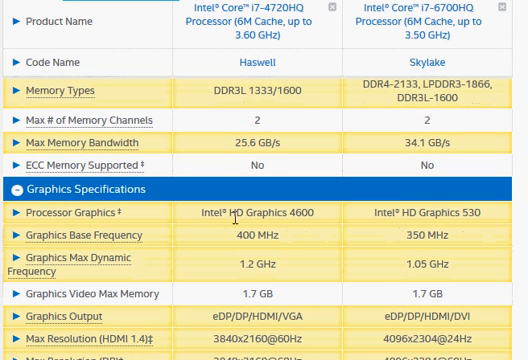
Highlight HD Graphics 4600 for Haswell and HD Graphics 530 for Skylake
drag(231, 213, 335, 218)
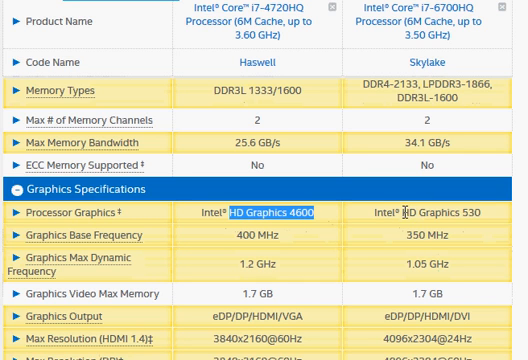
click(407, 212)
drag(407, 212, 500, 217)
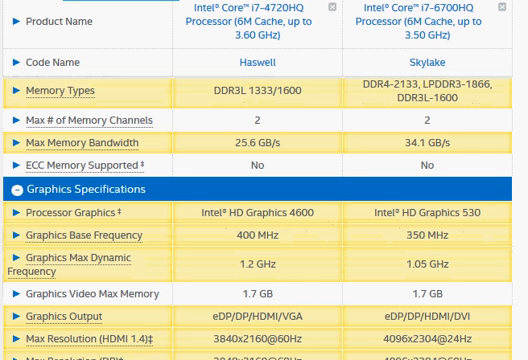
scroll(264, 200, down, 1)
scroll(264, 200, down, 1)
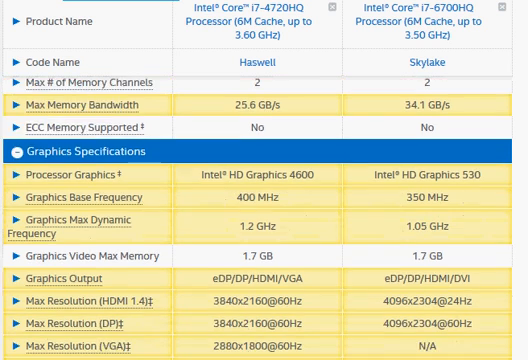
scroll(264, 200, down, 1)
scroll(264, 200, up, 3)
scroll(264, 200, up, 2)
scroll(264, 200, up, 1)
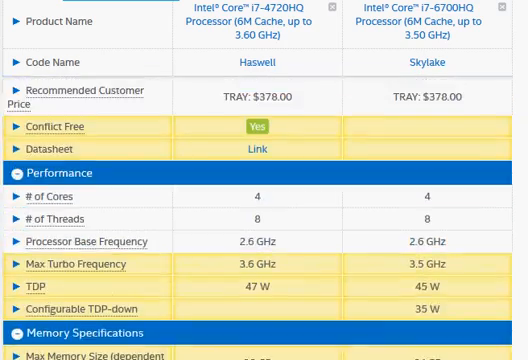
scroll(264, 200, up, 1)
scroll(264, 200, up, 1)
scroll(264, 200, up, 2)
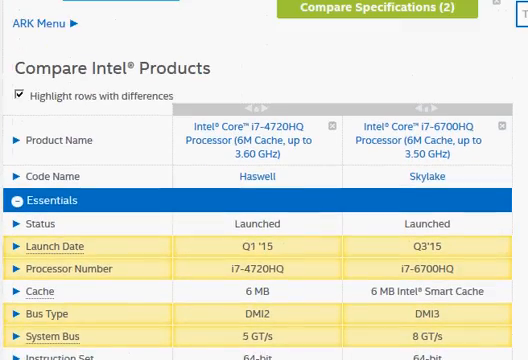
scroll(264, 200, down, 1)
scroll(264, 200, down, 1)
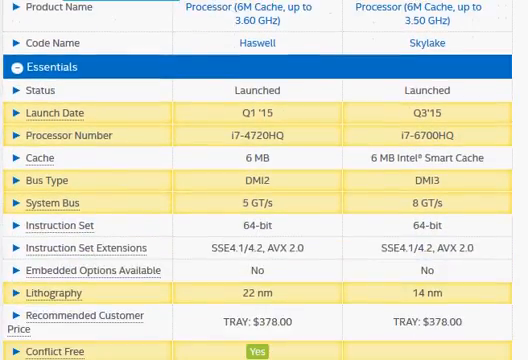
scroll(264, 200, down, 2)
scroll(264, 200, down, 1)
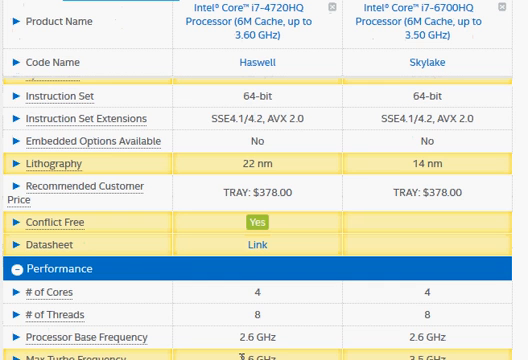
Highlight the 3.6 GHz turbo, then the 5 GT/s vs 8 GT/s system bus speeds
double_click(241, 356)
click(448, 324)
scroll(264, 200, up, 3)
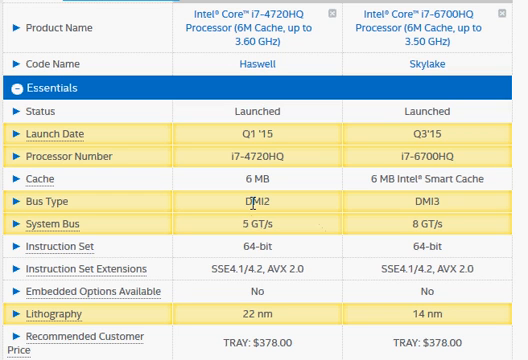
drag(242, 224, 291, 229)
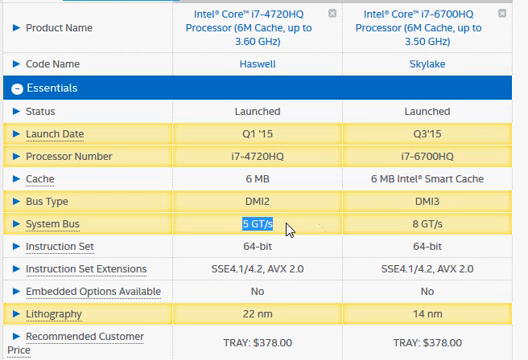
drag(411, 224, 449, 229)
click(449, 229)
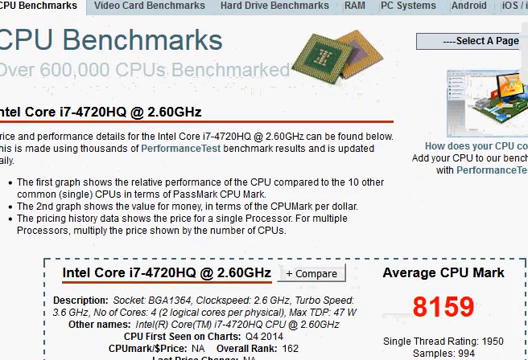
drag(412, 308, 477, 307)
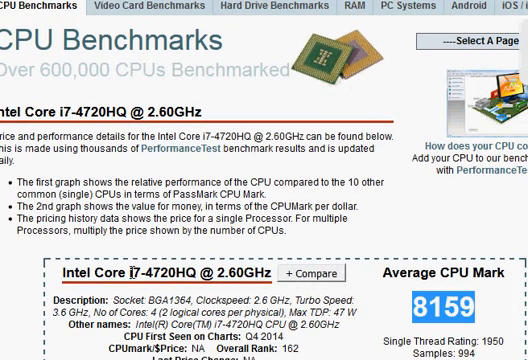
drag(133, 272, 186, 272)
click(187, 272)
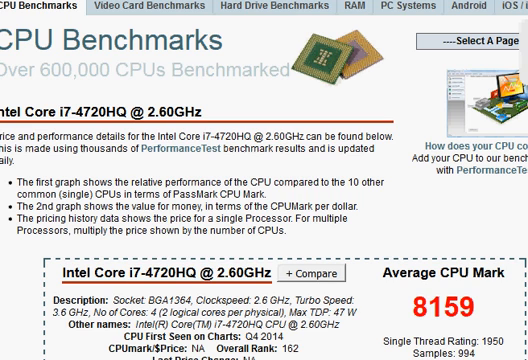
double_click(466, 352)
click(483, 346)
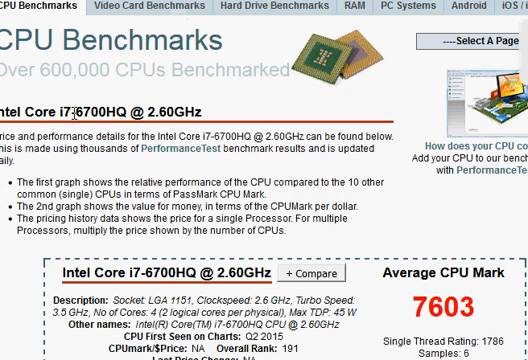
Highlight 6700HQ in the heading and its 7603 Average CPU Mark
drag(75, 113, 126, 113)
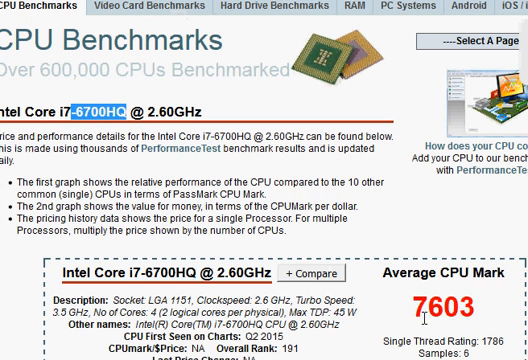
drag(418, 309, 480, 316)
click(483, 321)
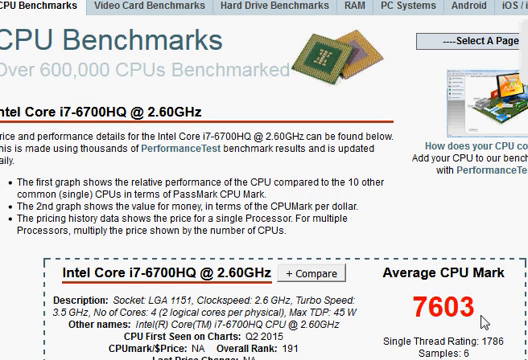